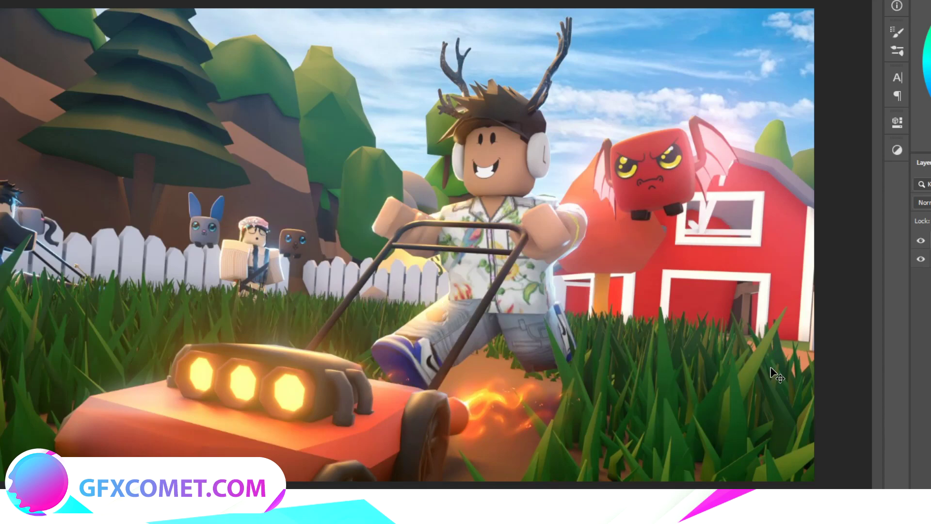
Step: Select the whole sky behind the character, trees and barn with the Quick Selection tool
mouse_move(667, 251)
left_mouse_down()
mouse_move(670, 239)
mouse_move(666, 252)
left_mouse_up()
mouse_move(582, 66)
left_mouse_down()
mouse_move(651, 79)
mouse_move(673, 41)
mouse_move(711, 57)
left_mouse_up()
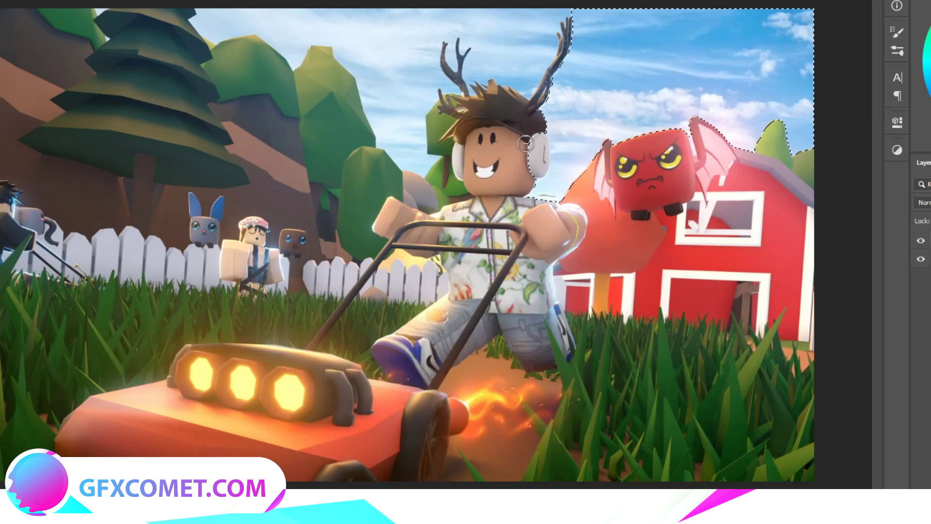
mouse_move(517, 41)
left_mouse_down()
mouse_move(507, 21)
mouse_move(490, 36)
mouse_move(524, 28)
mouse_move(463, 17)
mouse_move(409, 30)
left_mouse_up()
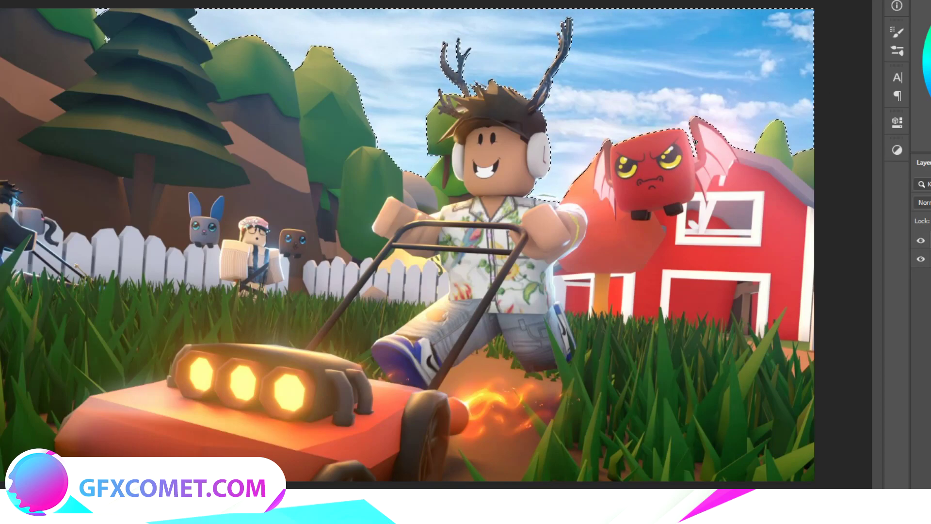
Step: Check the sky selection in Select and Mask with the On Layers view and accept it
right_click(698, 113)
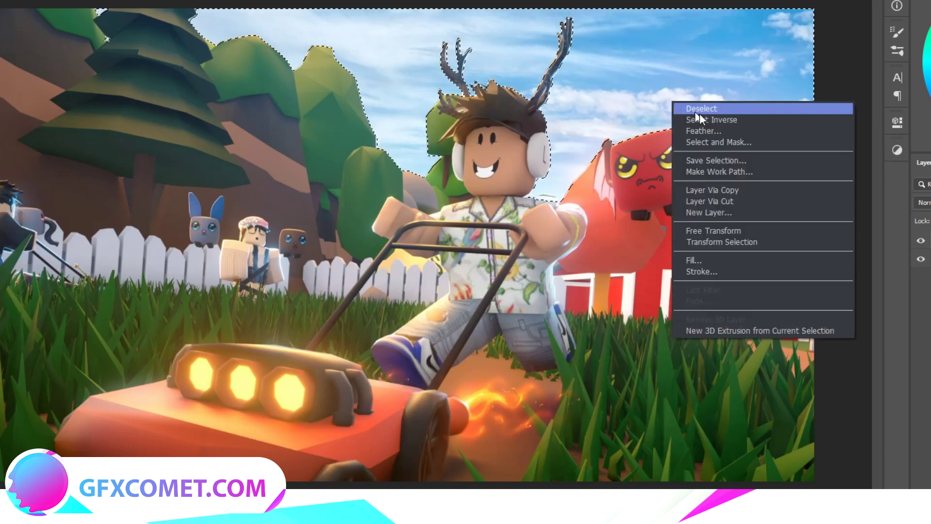
left_click(728, 141)
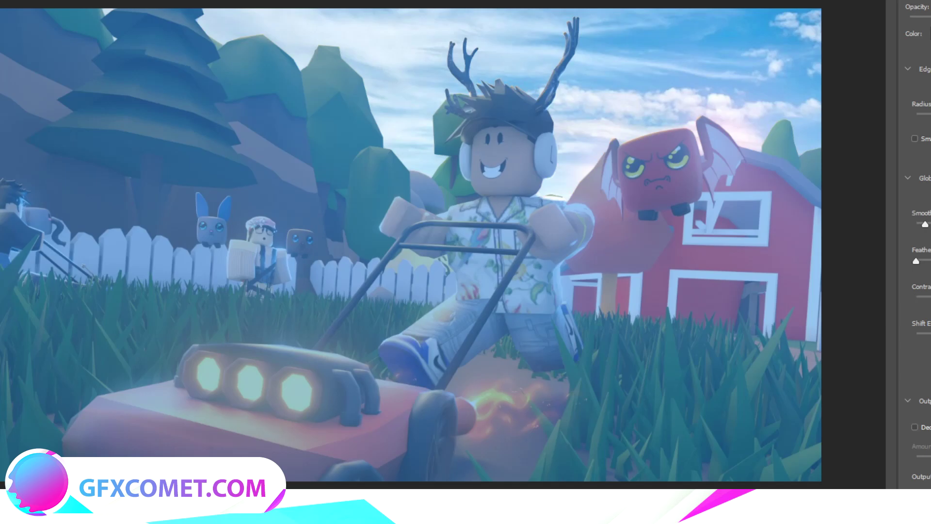
left_click(930, 0)
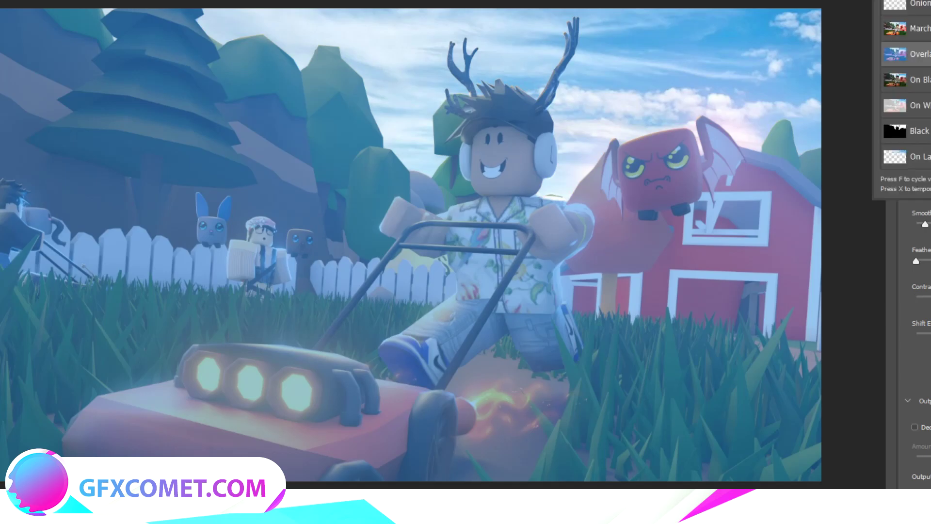
left_click(919, 156)
left_click(365, 88)
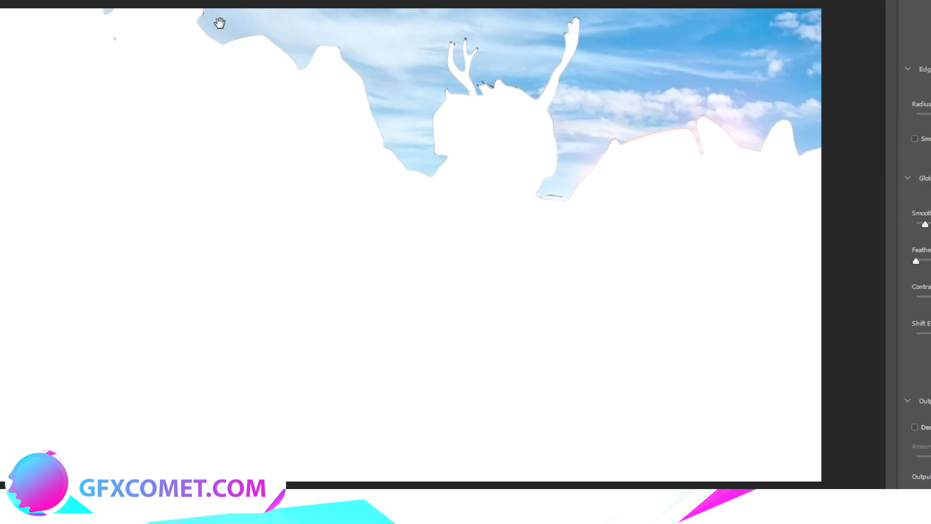
key("Return")
key("Return")
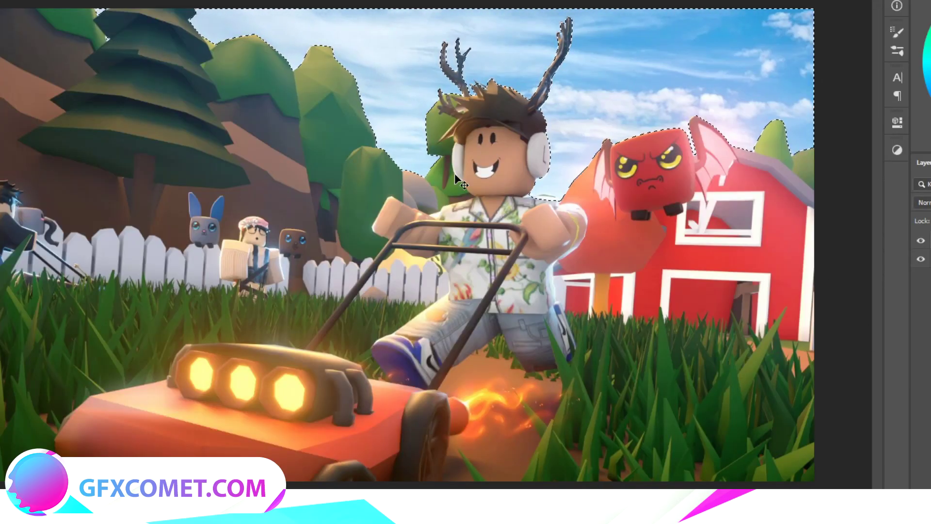
Step: Copy the selected sky to its own layer and position the storm cloud picture over the sky area
key("ctrl+j")
mouse_move(572, 156)
left_mouse_down()
mouse_move(596, 140)
mouse_move(596, 248)
mouse_move(570, 179)
mouse_move(601, 145)
mouse_move(597, 170)
mouse_move(576, 170)
left_mouse_up()
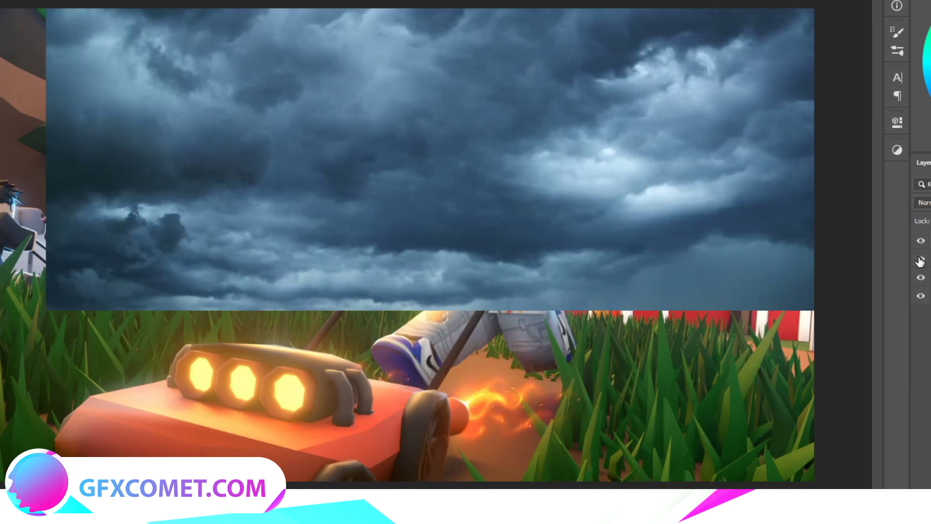
left_click_drag(770, 212, 775, 217)
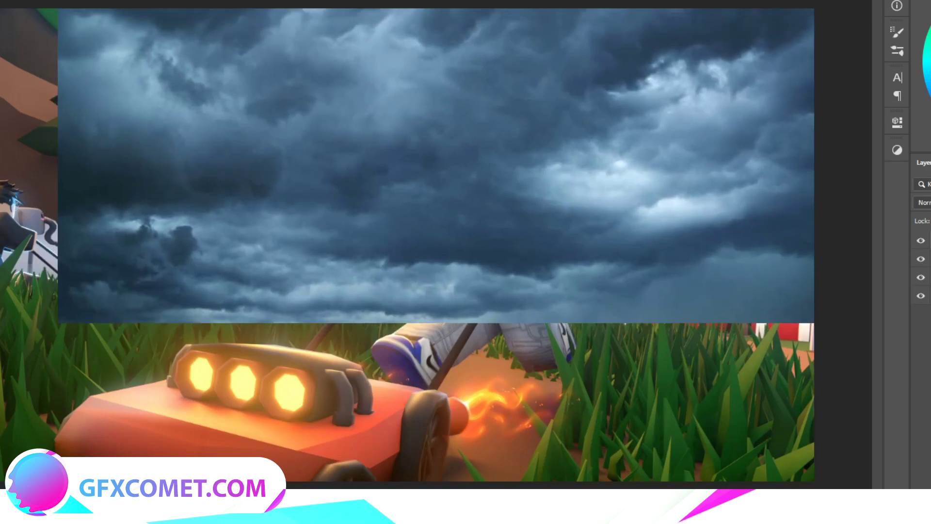
Step: Hide the storm clouds, shift the copied sky layer to check its cut-out, and show the clouds again
left_click(921, 240)
left_click(928, 260)
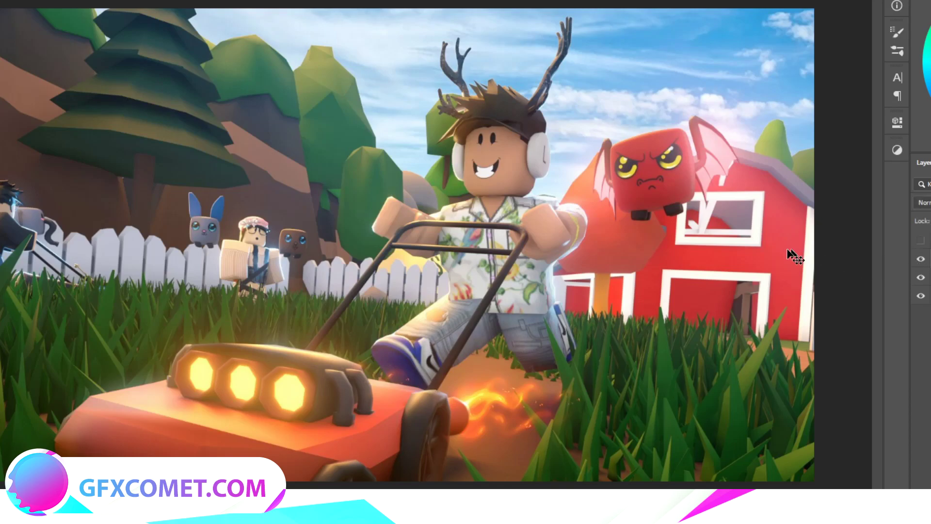
mouse_move(777, 255)
left_mouse_down()
mouse_move(777, 275)
mouse_move(777, 256)
left_mouse_up()
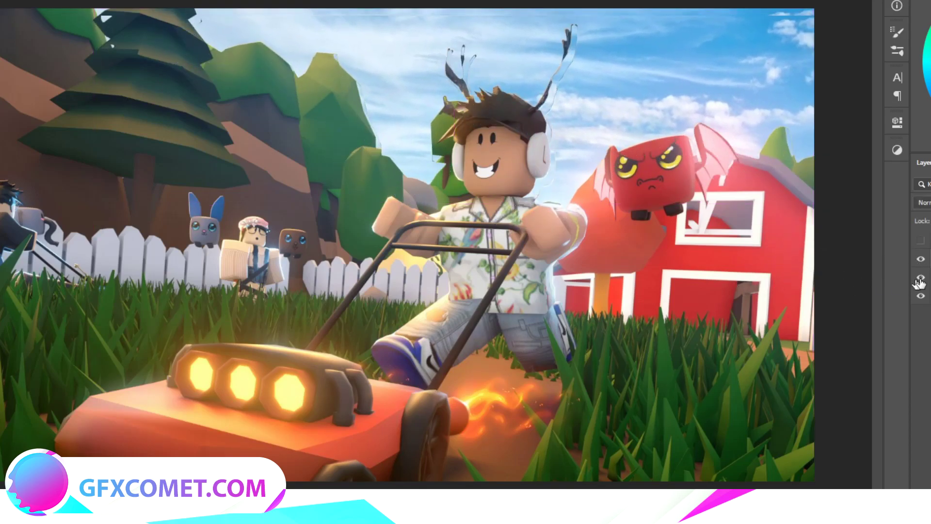
left_click(920, 240)
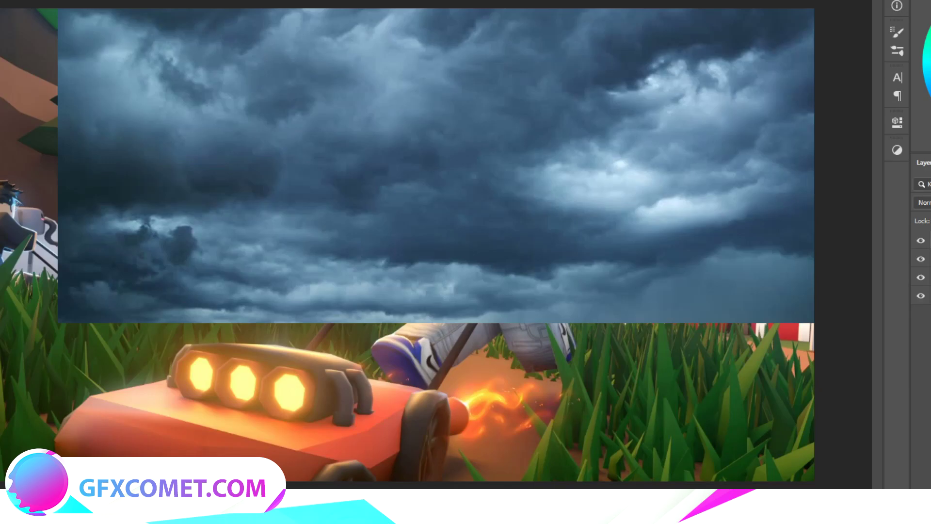
Step: Clip the storm cloud picture to the copied sky layer and shift it slightly upward to fit the sky
key("ctrl+alt+g")
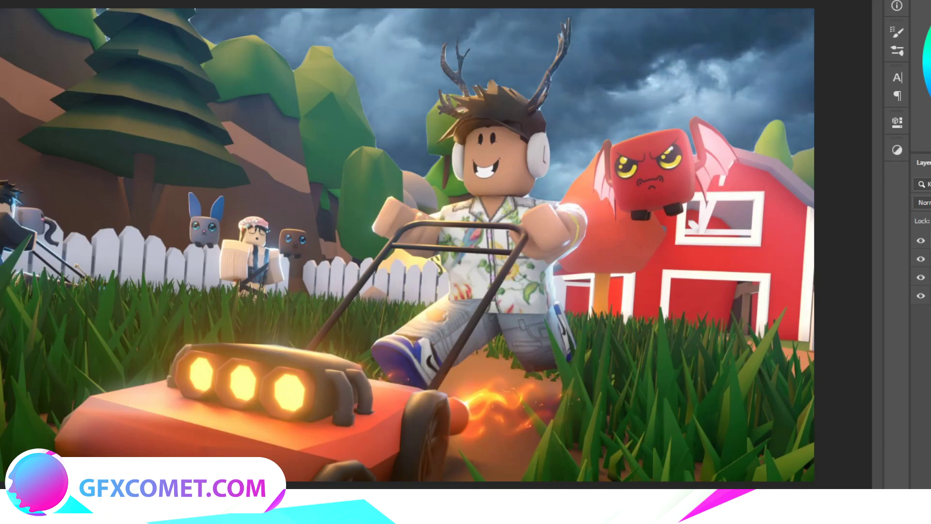
mouse_move(748, 226)
left_mouse_down()
mouse_move(747, 193)
mouse_move(747, 214)
left_mouse_up()
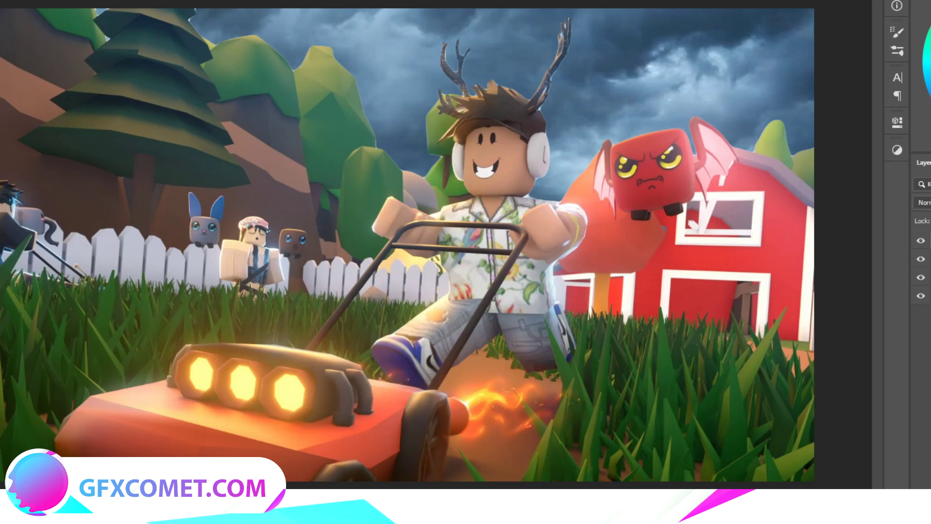
left_click_drag(785, 193, 778, 190)
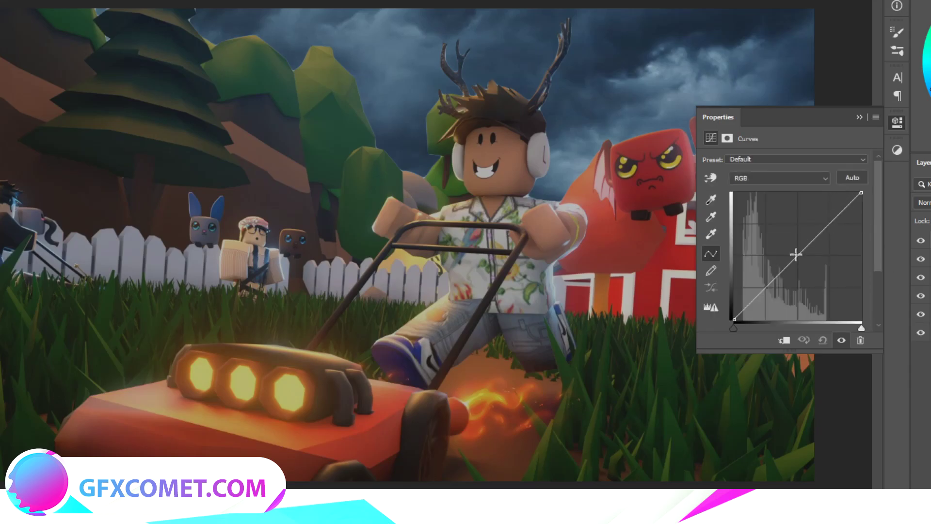
Step: Raise the midtones and highlights of the RGB curve in the Curves adjustment and compare the grouped edits with the original
left_click_drag(796, 255, 795, 251)
left_click_drag(834, 216, 832, 206)
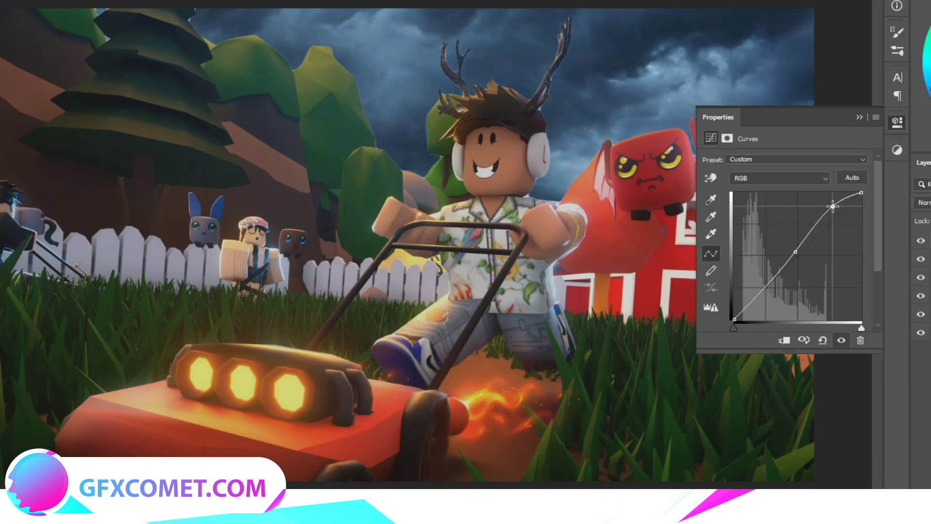
left_click(859, 117)
left_click(921, 241)
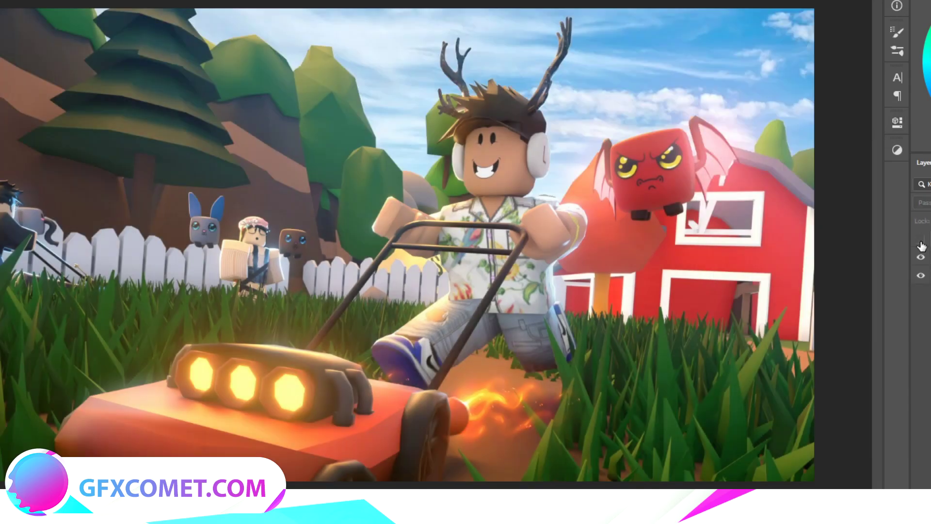
left_click(921, 241)
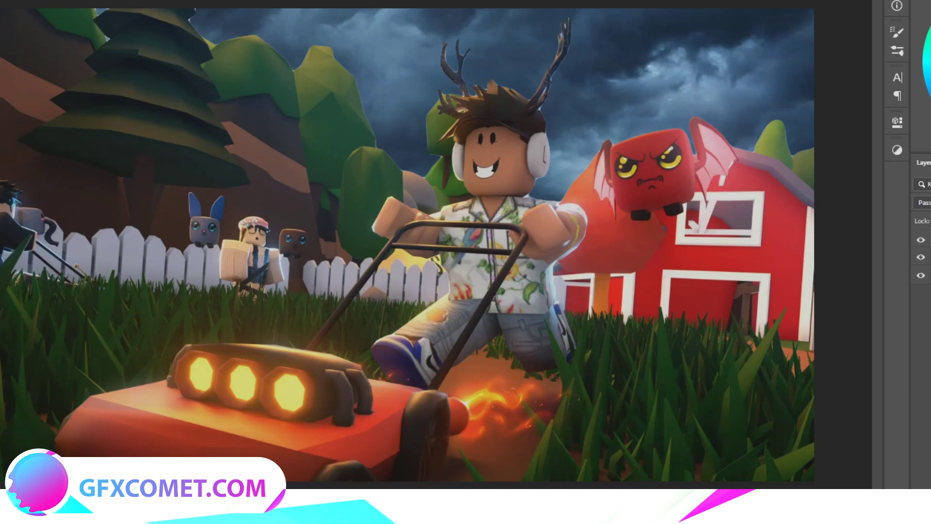
Step: Paste the blue lightning bolt into the scene, scale it down and rotate it to a near-vertical strike
key("ctrl+v")
left_click_drag(455, 203, 508, 218)
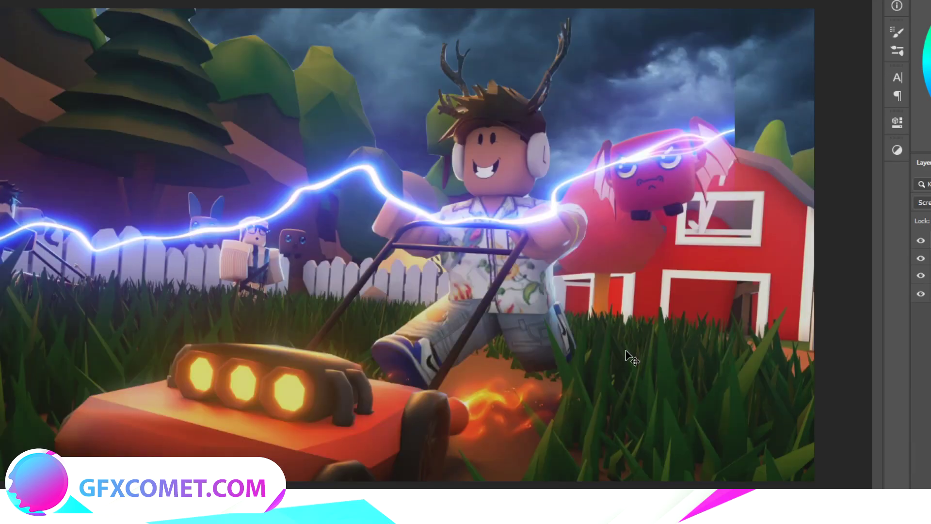
left_click_drag(625, 350, 706, 346)
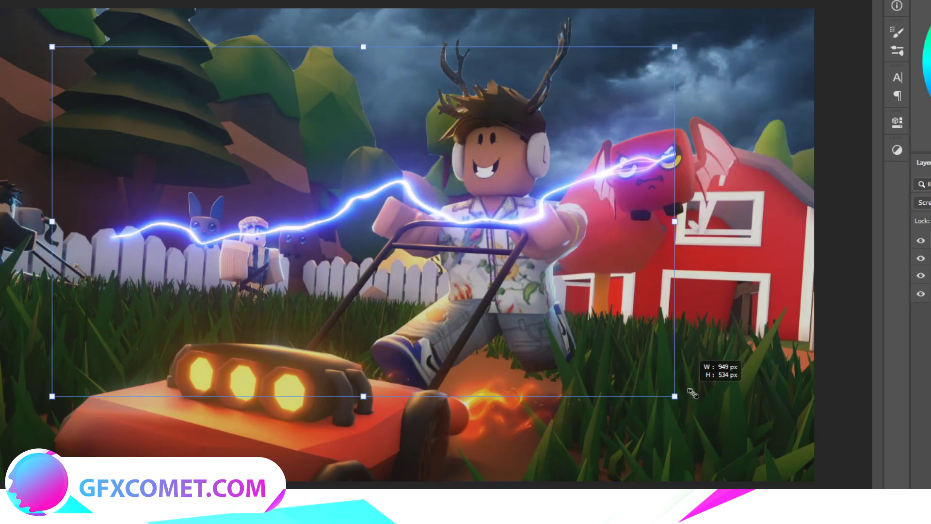
left_click_drag(693, 393, 725, 405)
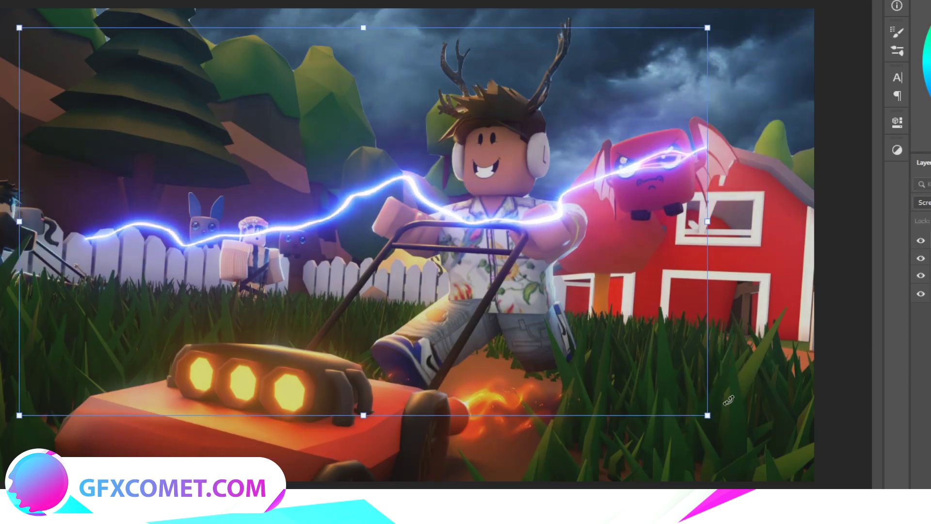
left_click_drag(757, 376, 403, 3)
key("Return")
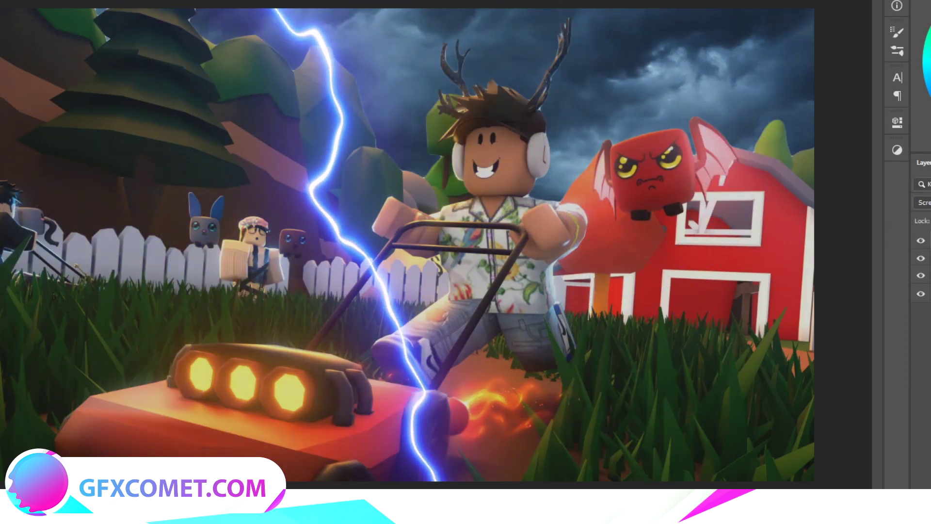
Step: Move, resize and rotate the lightning bolt so it runs from the sky across the barn into the grass
left_click_drag(520, 305, 694, 203)
key("ctrl+t")
left_click_drag(795, 466, 902, 426)
key("ctrl+t")
left_click_drag(458, 256, 595, 139)
key("Return")
left_click_drag(738, 199, 776, 240)
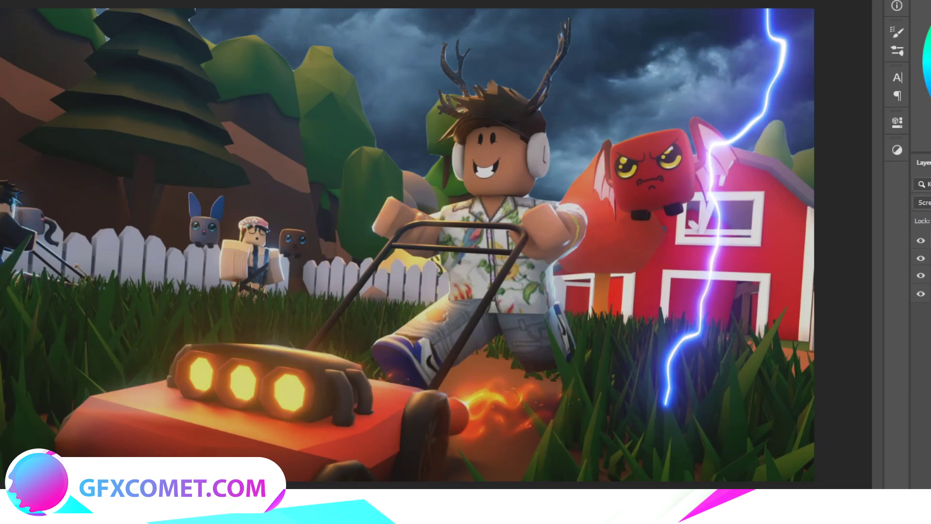
Step: Add the second lightning photo to the sky, clip it to the sky layer, reposition it behind the antlers and blend it with Screen
left_click(930, 258)
left_click(0, 0)
left_click(0, 0)
left_click_drag(641, 278, 456, 67)
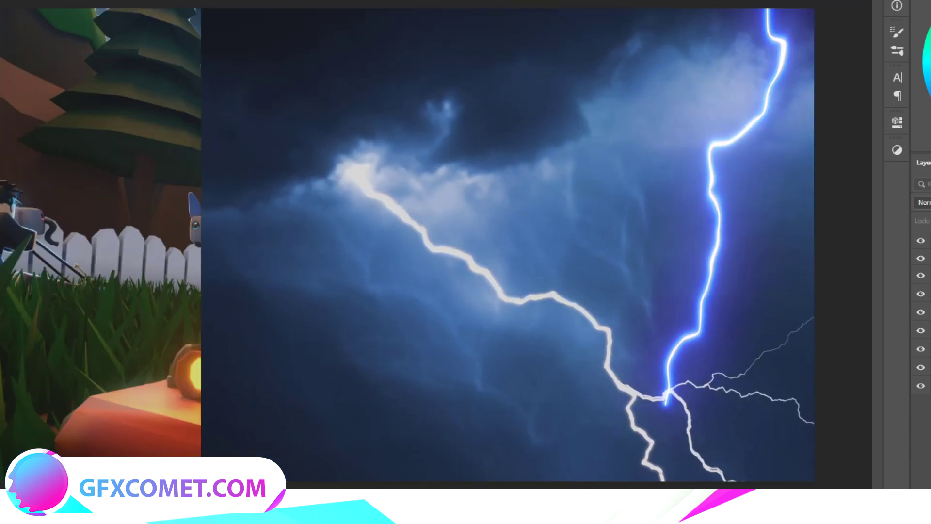
left_click_drag(746, 148, 733, 123)
left_click_drag(534, 247, 473, 116)
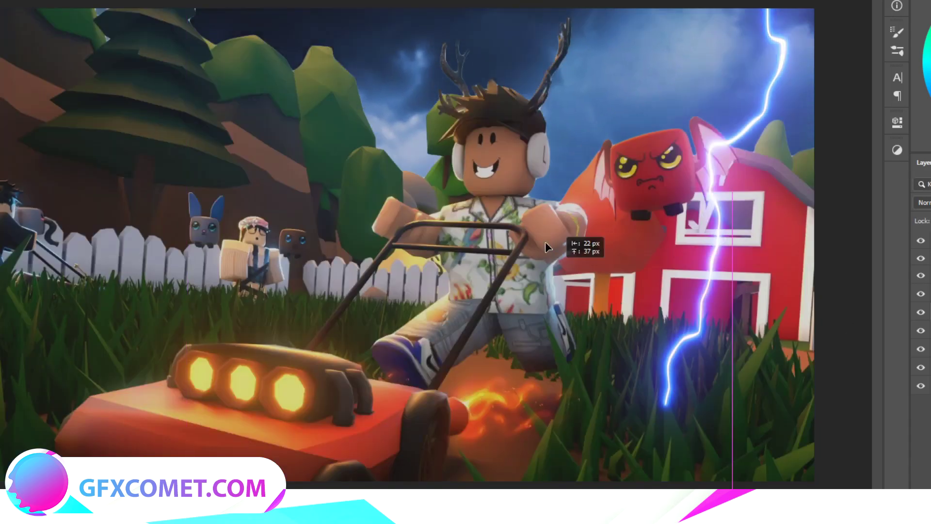
left_click(921, 242)
left_click(921, 241)
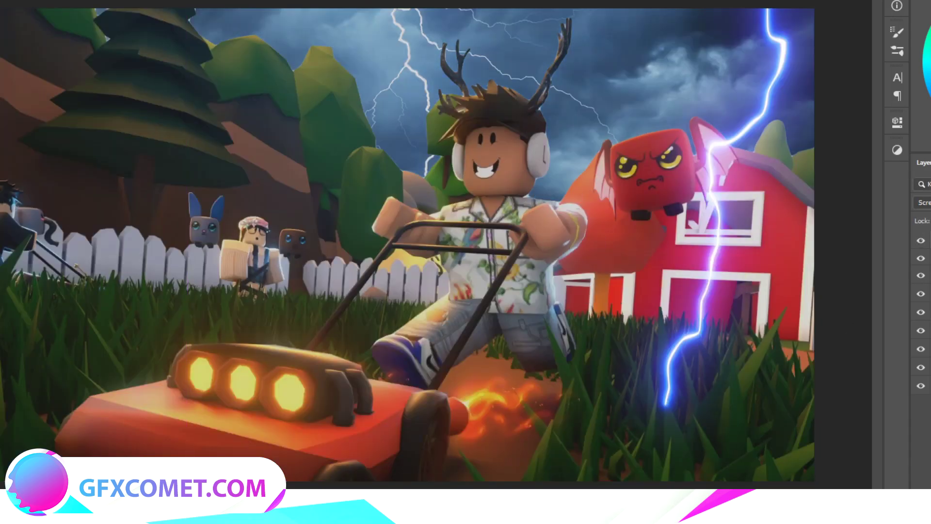
Step: Duplicate the blue lightning bolt and apply a Gaussian Blur of about 22.2 pixels to the copy for a glow
left_click(930, 258)
key("ctrl+j")
left_click(78, 0)
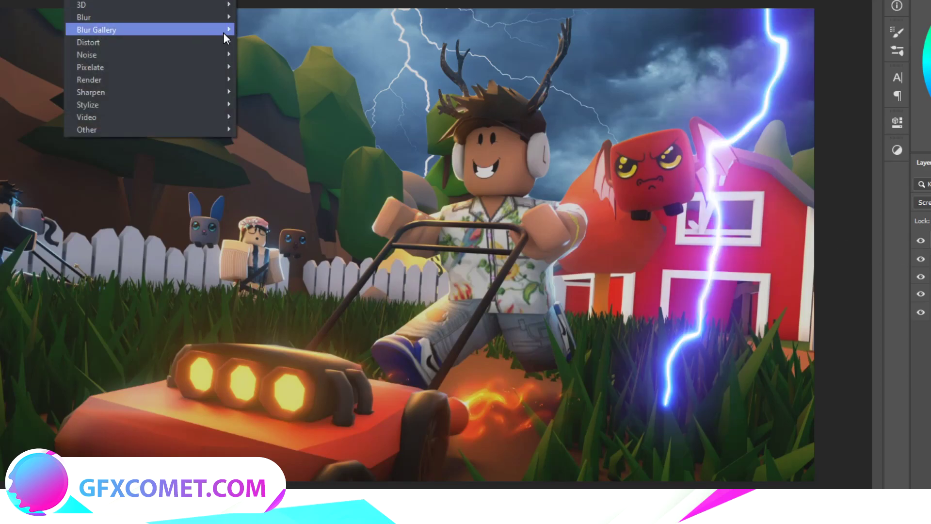
mouse_move(224, 17)
left_click(299, 74)
left_click_drag(877, 281, 893, 279)
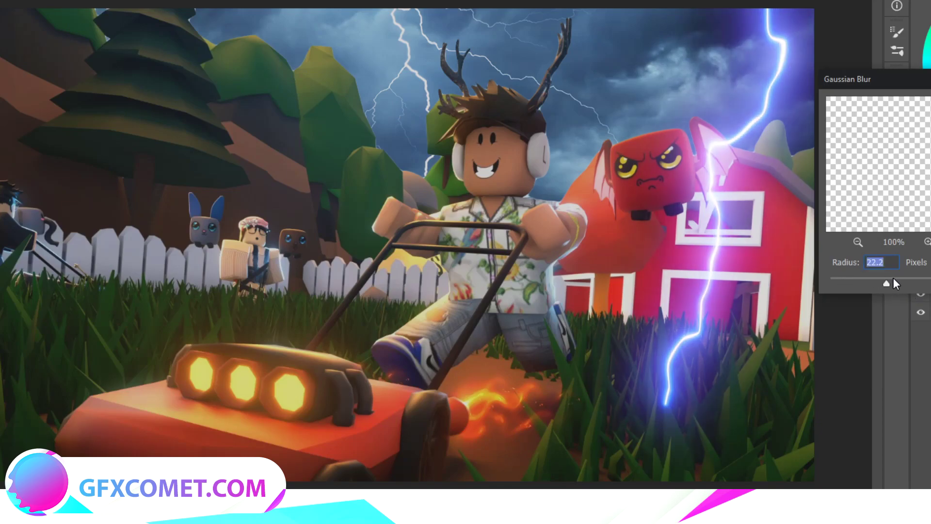
key("Return")
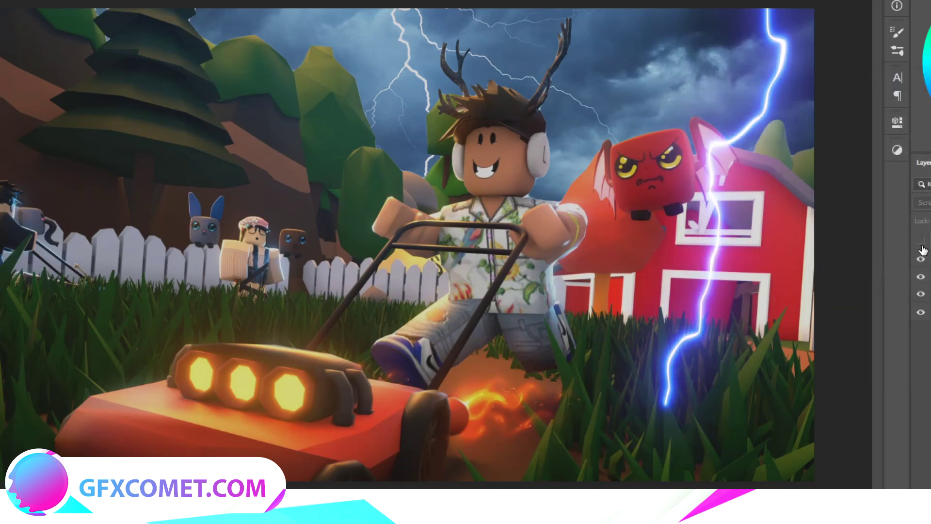
key("ctrl+j")
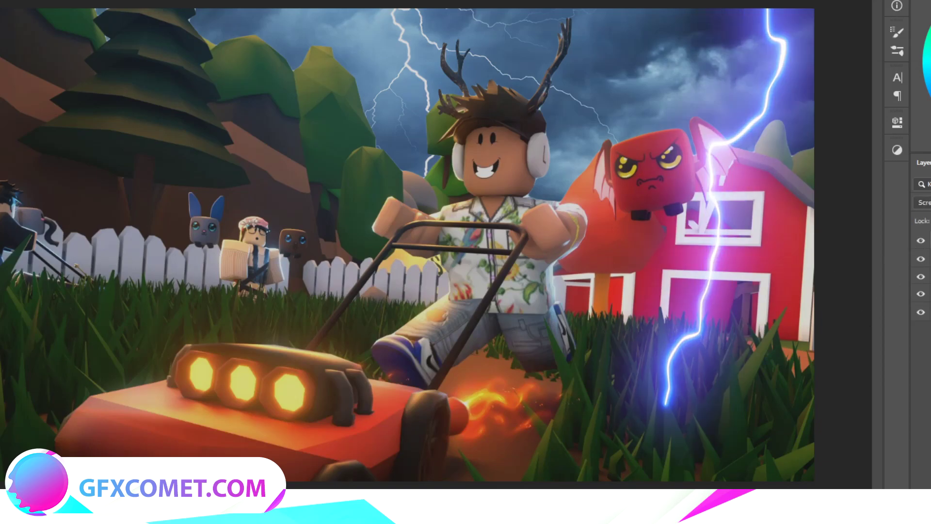
Step: Create a new layer and set the foreground colour to a bright, saturated blue
key("ctrl+shift+alt+n")
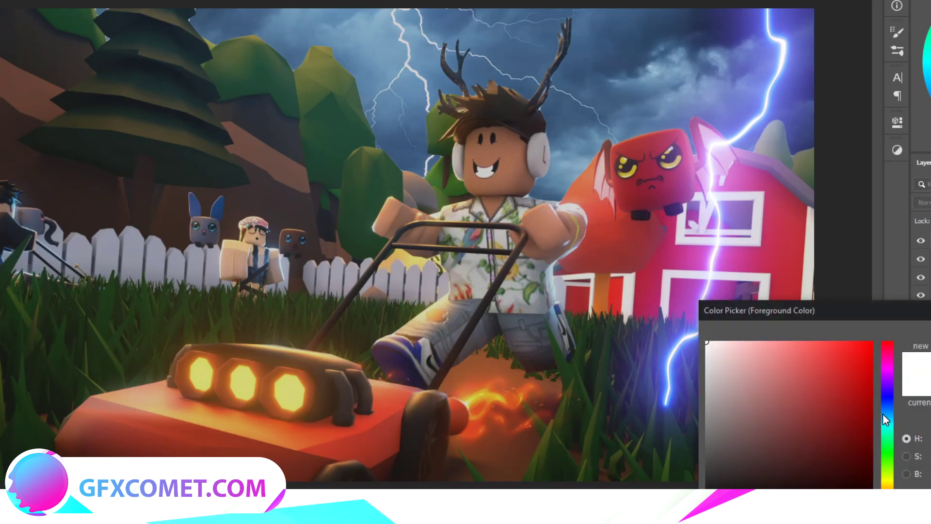
left_click(885, 414)
left_click(872, 342)
key("Return")
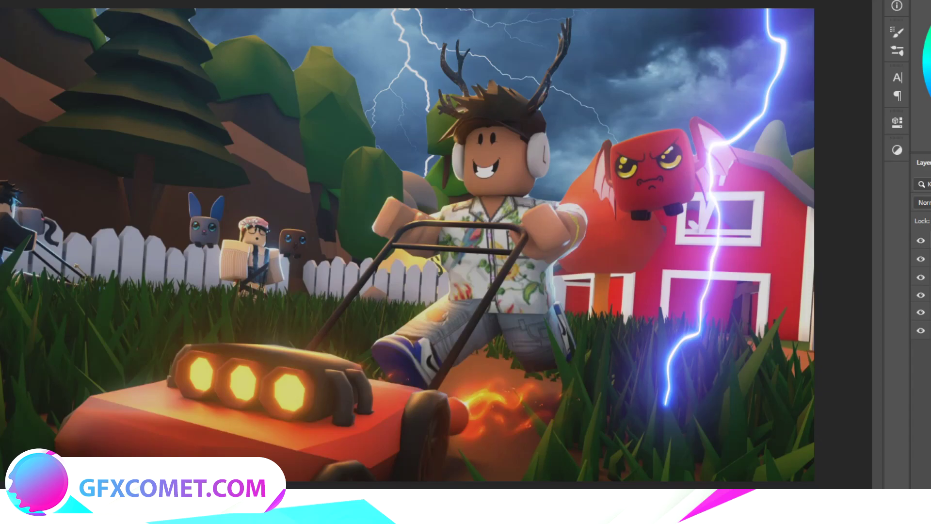
Step: Brush soft blue light over the side of the main character facing the bolt, the flying red creature and the lawn mower
left_click(1, 1)
left_click(582, 2)
mouse_move(520, 110)
left_mouse_down()
mouse_move(534, 126)
mouse_move(527, 212)
mouse_move(560, 221)
mouse_move(567, 248)
mouse_move(534, 300)
mouse_move(533, 354)
left_mouse_up()
mouse_move(660, 145)
left_mouse_down()
mouse_move(630, 155)
mouse_move(655, 159)
mouse_move(671, 148)
mouse_move(674, 196)
mouse_move(698, 142)
mouse_move(705, 153)
mouse_move(705, 130)
mouse_move(719, 176)
mouse_move(696, 177)
mouse_move(713, 156)
mouse_move(603, 190)
left_mouse_up()
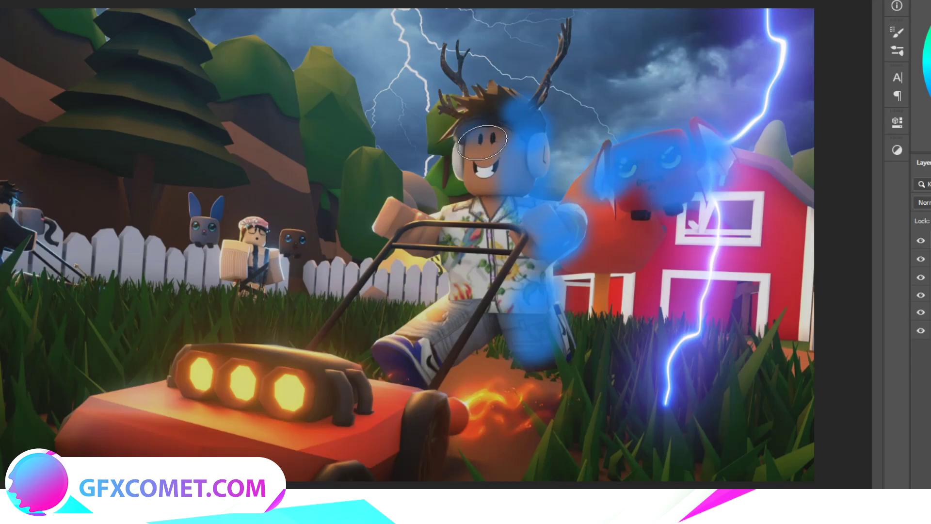
mouse_move(461, 131)
left_mouse_down()
mouse_move(467, 152)
mouse_move(481, 189)
mouse_move(482, 96)
mouse_move(478, 231)
mouse_move(519, 302)
left_mouse_up()
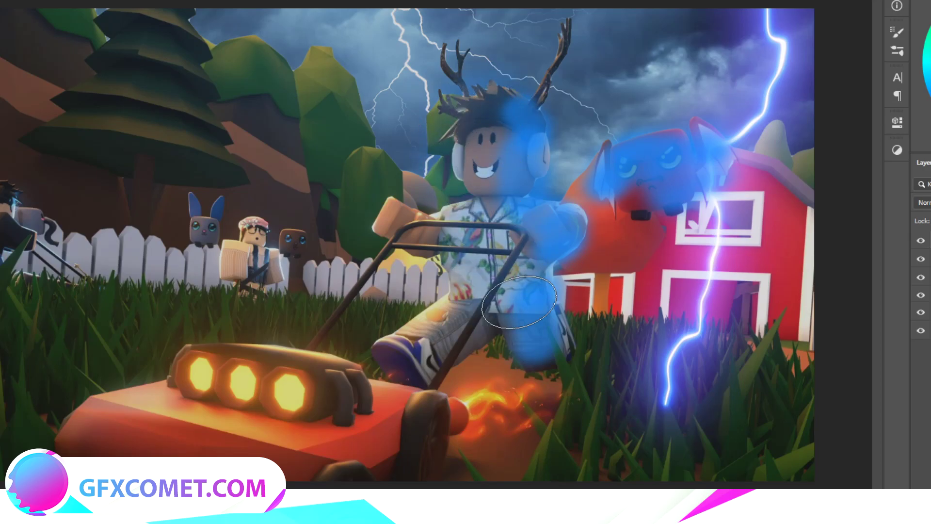
mouse_move(437, 409)
left_mouse_down()
mouse_move(395, 441)
mouse_move(397, 401)
mouse_move(381, 461)
left_mouse_up()
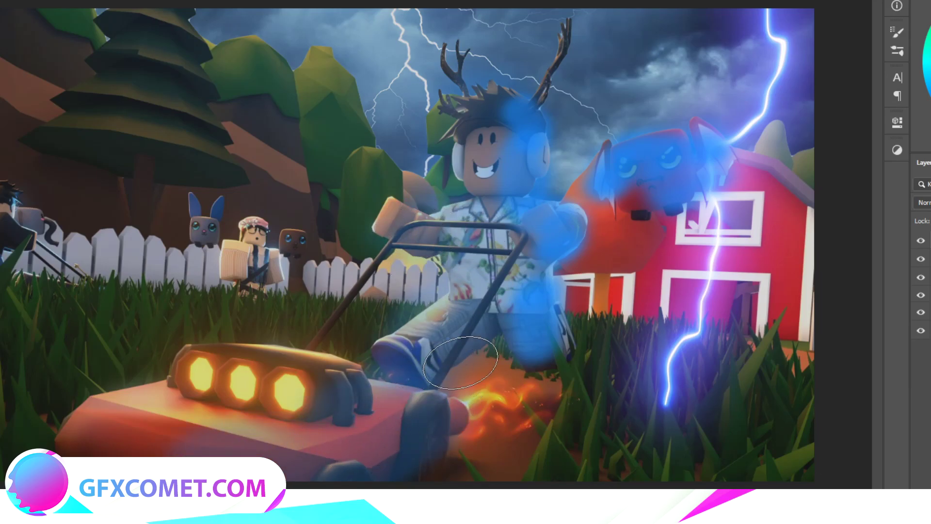
left_click_drag(460, 361, 514, 286)
Step: Apply a Gaussian Blur to the painted blue light to soften its edges
left_click(74, 0)
mouse_move(219, 17)
left_click(290, 71)
left_click_drag(893, 284, 846, 284)
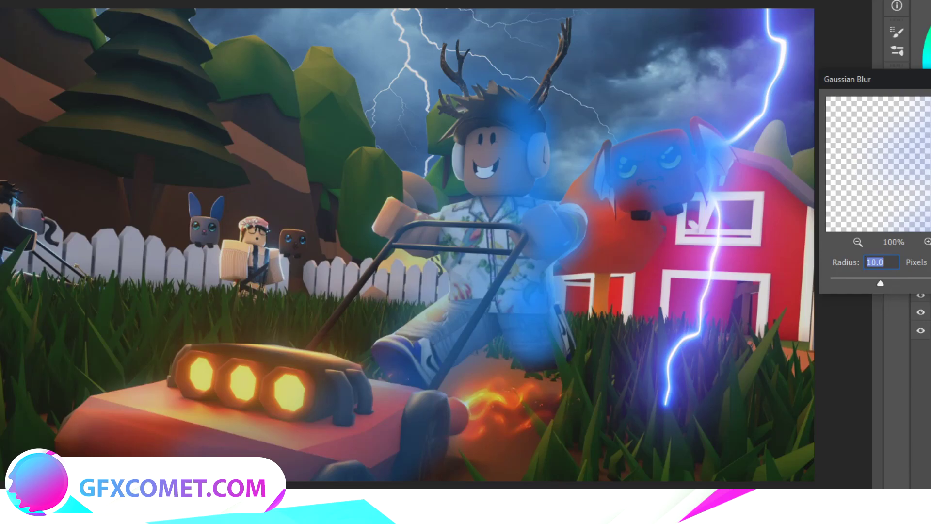
key("Return")
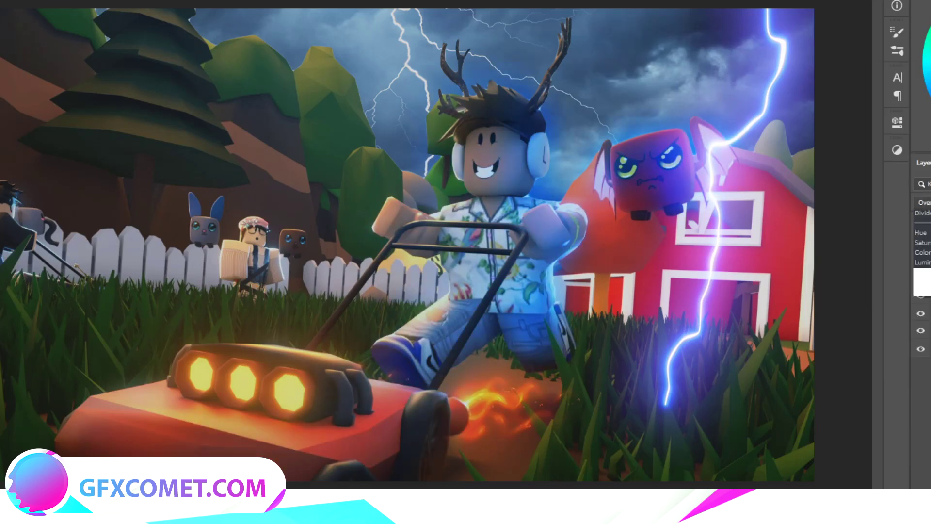
Step: Blend the blue light layer with Screen, lower its opacity and apply a Gaussian Blur with a larger radius
left_click(925, 313)
left_click_drag(930, 220, 880, 218)
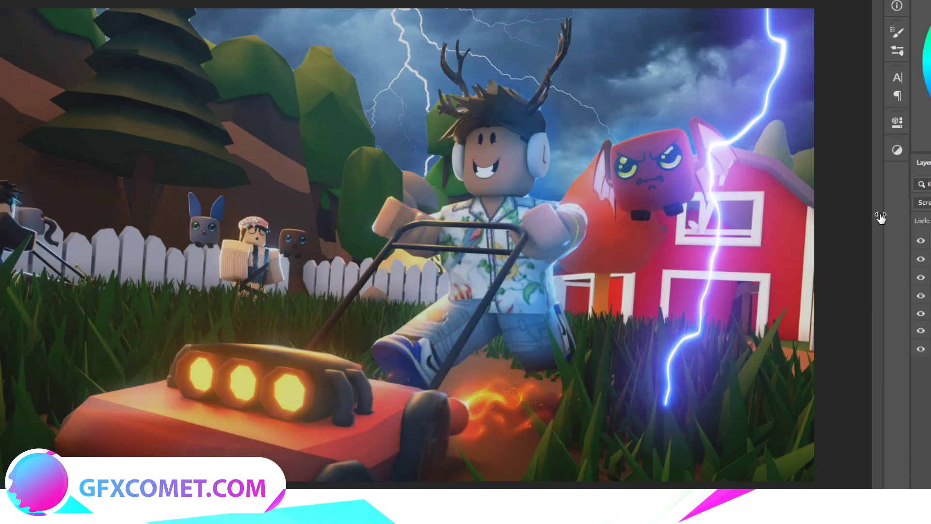
left_click(182, 6)
mouse_move(206, 17)
left_click(270, 66)
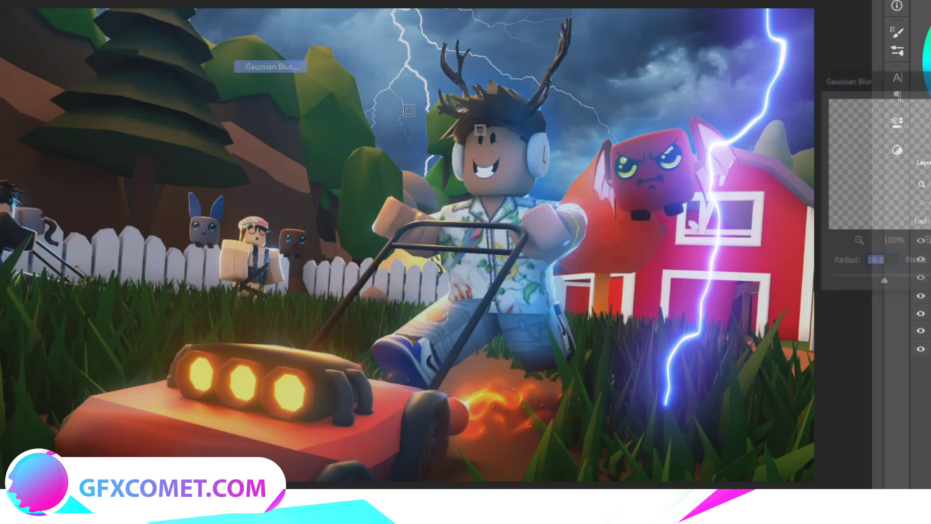
left_click_drag(884, 280, 906, 280)
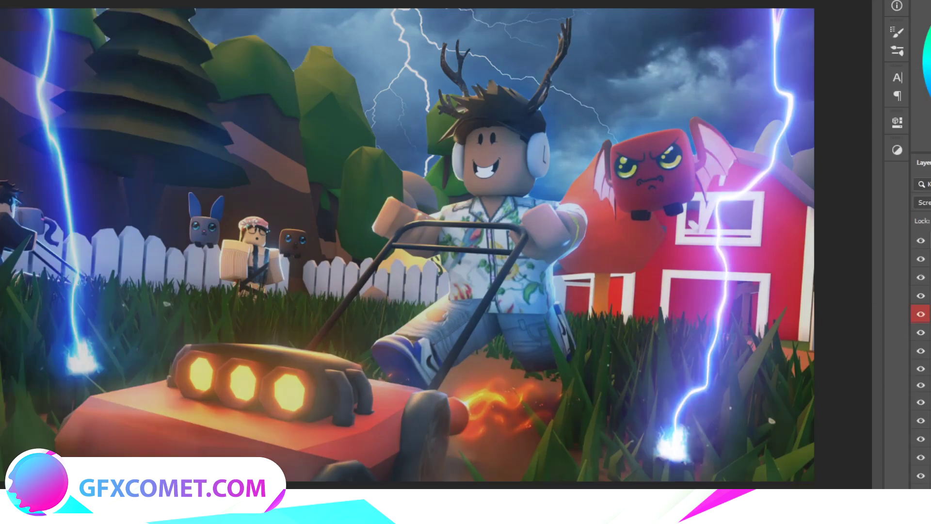
Step: Add a Gradient Map adjustment layer over the scene and blend it with Overlay
left_click(929, 478)
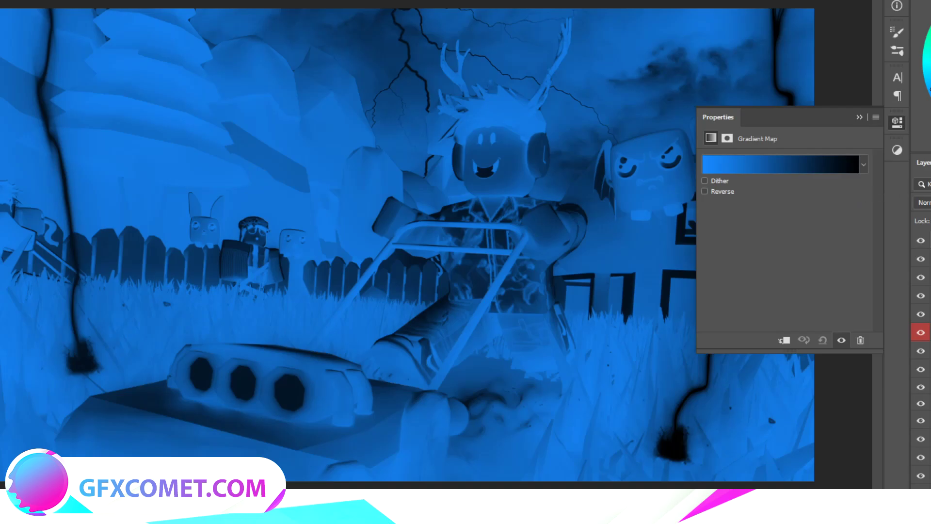
left_click(925, 202)
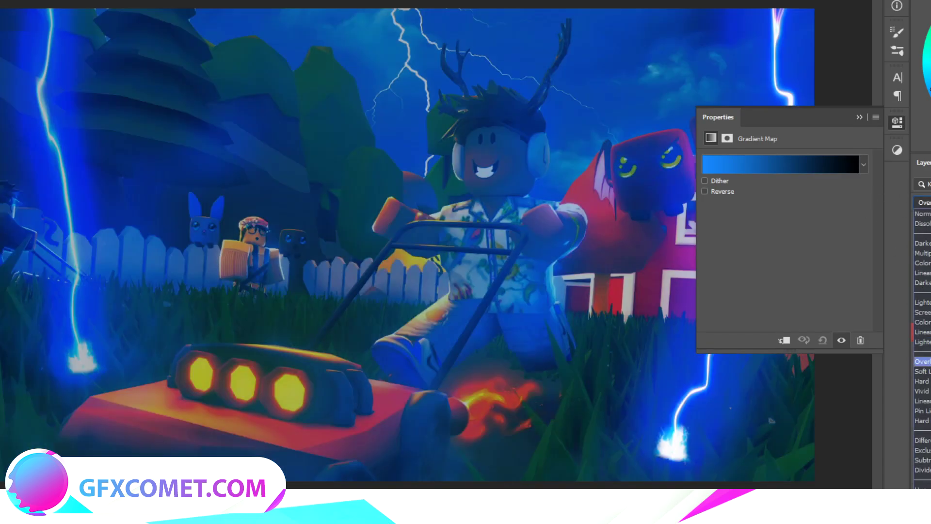
left_click(921, 361)
Step: Try several gradient presets, apply Sepia-Blue 2 to the gradient map and lower the adjustment layer's opacity
left_click(814, 161)
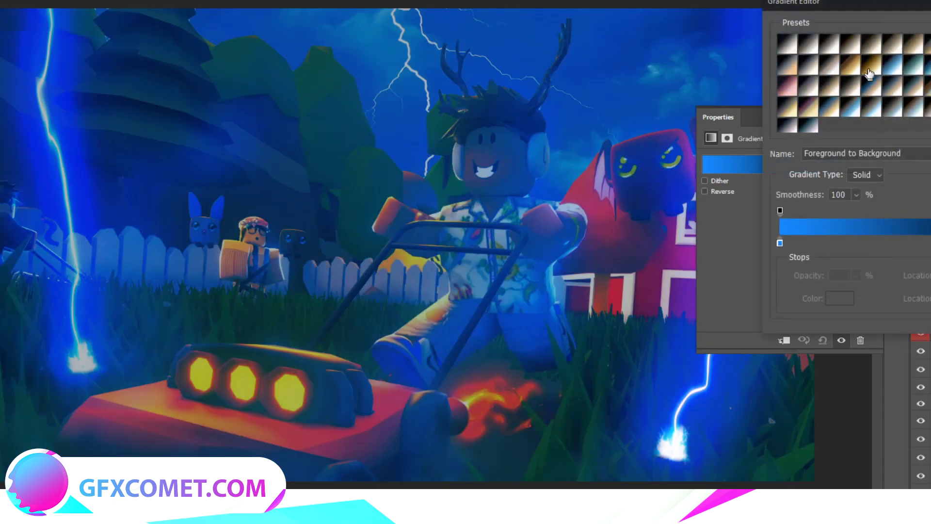
left_click(855, 113)
left_click(855, 113)
left_click(869, 113)
left_click(916, 113)
left_click(930, 113)
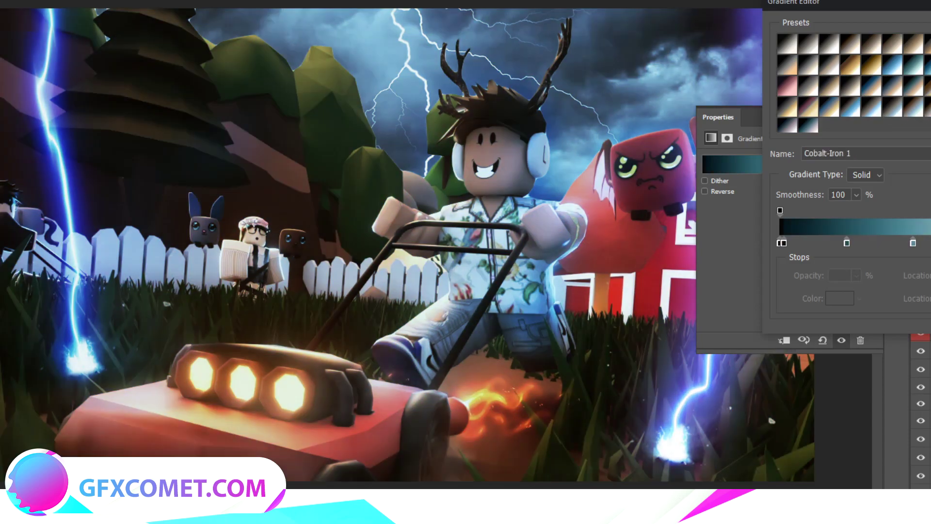
left_click(930, 86)
left_click(930, 85)
left_click(928, 71)
left_click(907, 74)
left_click(916, 81)
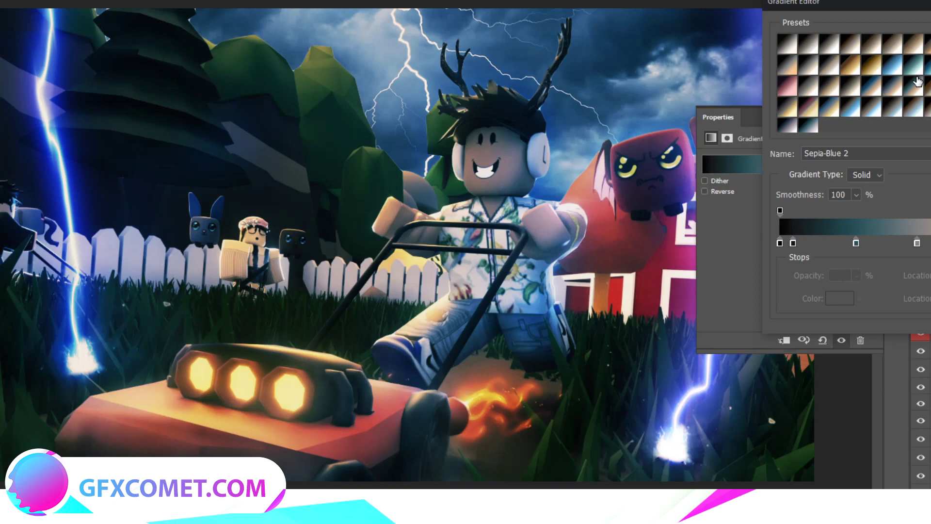
key("Return")
left_click_drag(930, 203, 813, 234)
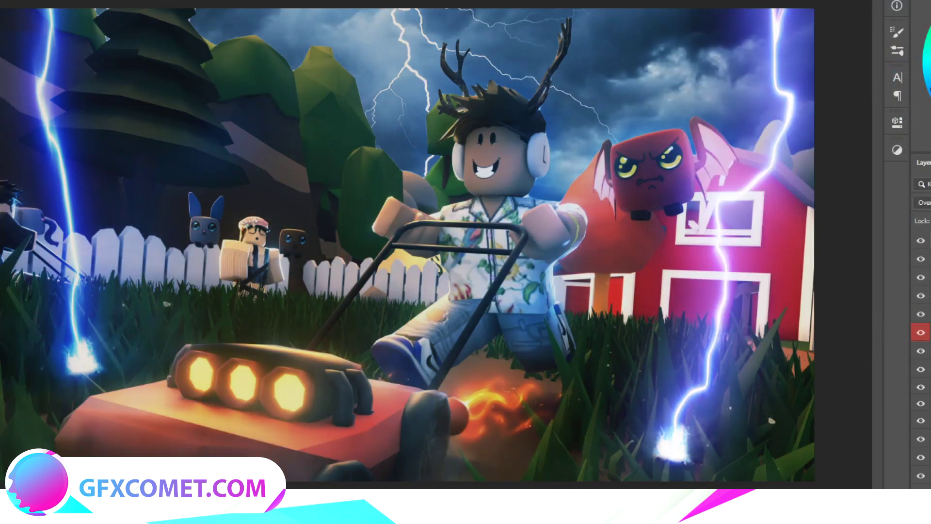
Step: Add a new layer and brush a large soft blue glow along the lightning bolt beside the pine tree
left_click(930, 351)
key("b")
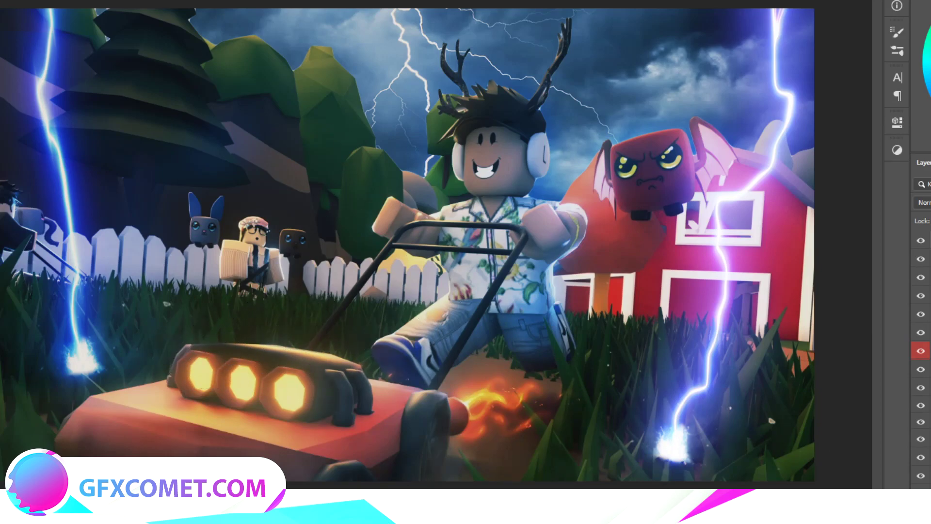
left_click(0, 0)
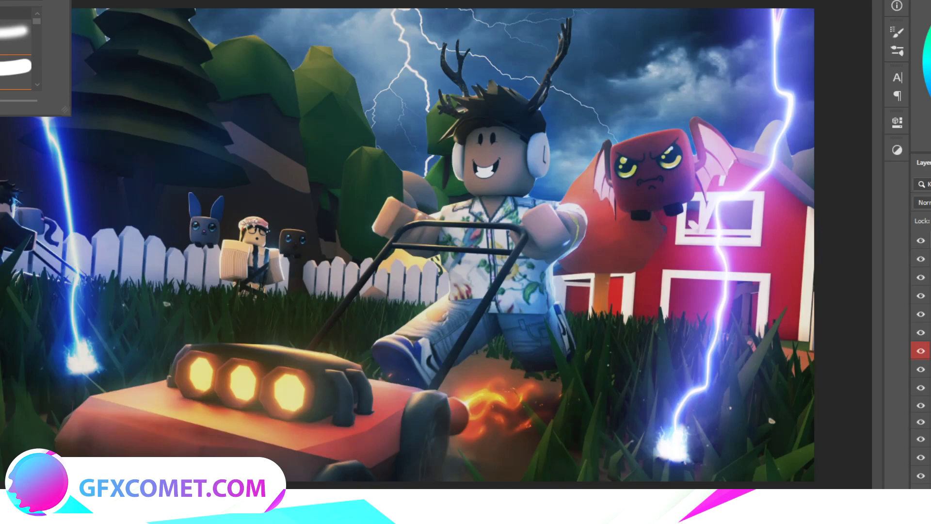
left_click_drag(65, 332, 52, 17)
key("bracketright")
key("bracketright")
key("bracketright")
key("bracketright")
mouse_move(97, 56)
left_mouse_down()
mouse_move(86, 219)
mouse_move(61, 323)
left_mouse_up()
Step: Reduce the brush size and paint blue glow along the lightning bolt in front of the barn
key("bracketleft")
key("bracketleft")
key("bracketleft")
key("bracketleft")
key("bracketleft")
key("bracketleft")
mouse_move(669, 456)
left_mouse_down()
mouse_move(704, 359)
mouse_move(735, 293)
mouse_move(707, 233)
left_mouse_up()
Step: Blend the painted lightning glow using Overlay and Screen modes, and duplicate the glow layer
left_click(924, 202)
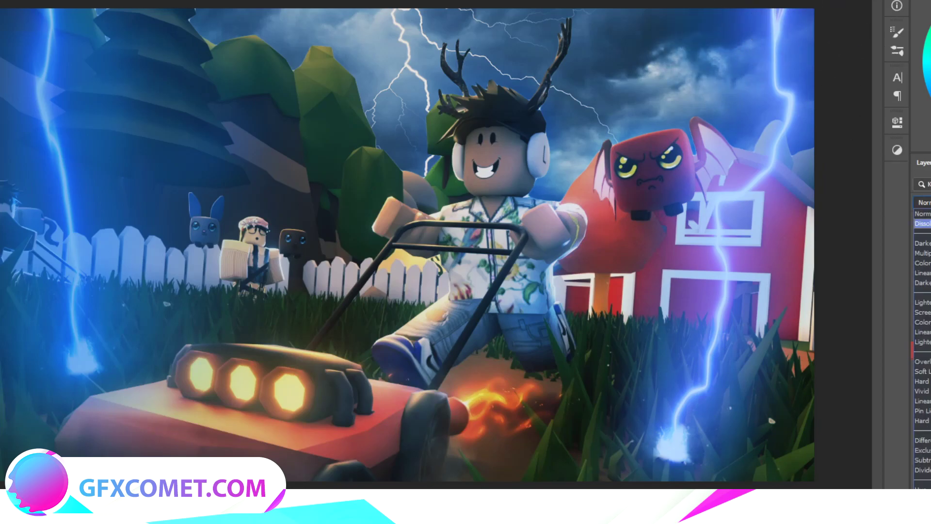
left_click(924, 362)
left_click(926, 369)
left_click(924, 202)
left_click(924, 312)
key("ctrl+j")
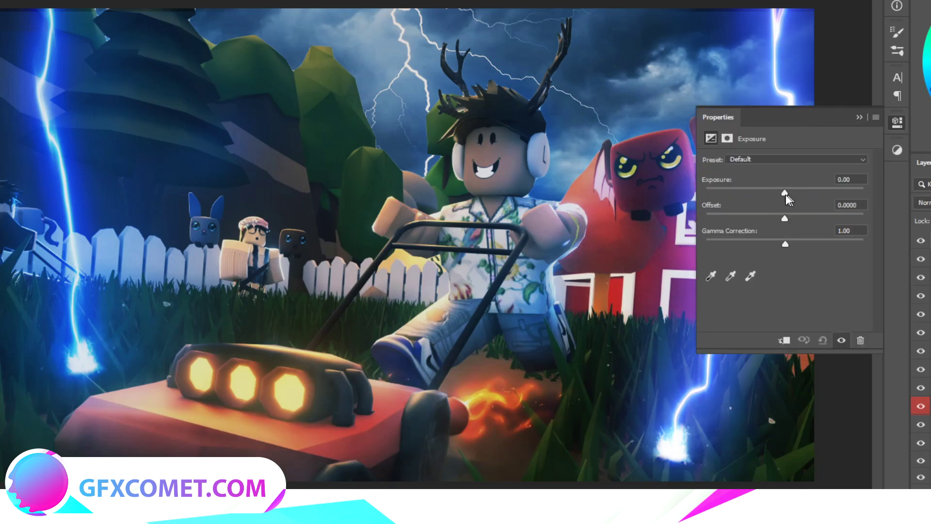
Step: Raise the exposure slightly with an Exposure adjustment layer to brighten the highlights
left_click_drag(785, 193, 794, 189)
left_click(859, 117)
Step: Compare the storm edit with the original scene by hiding and showing the edit's layer group
scroll(922, 359, "down", 2)
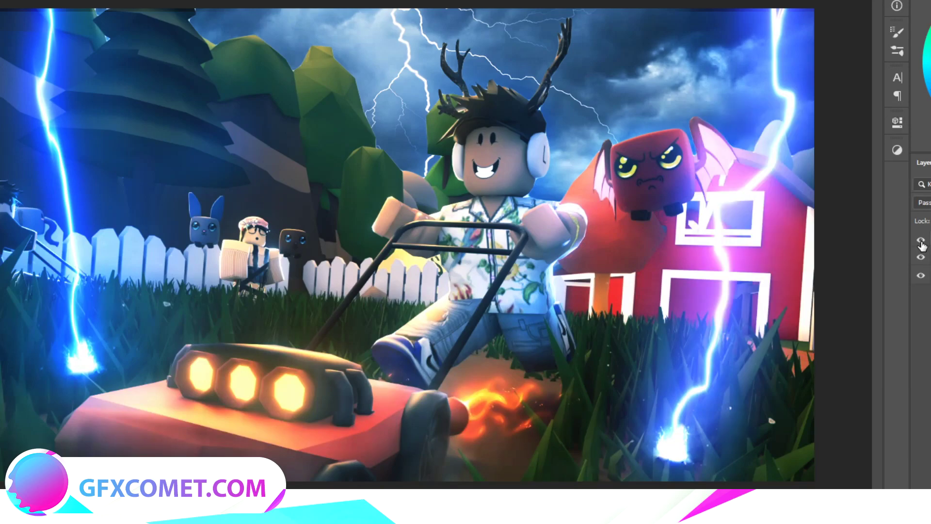
left_click(922, 242)
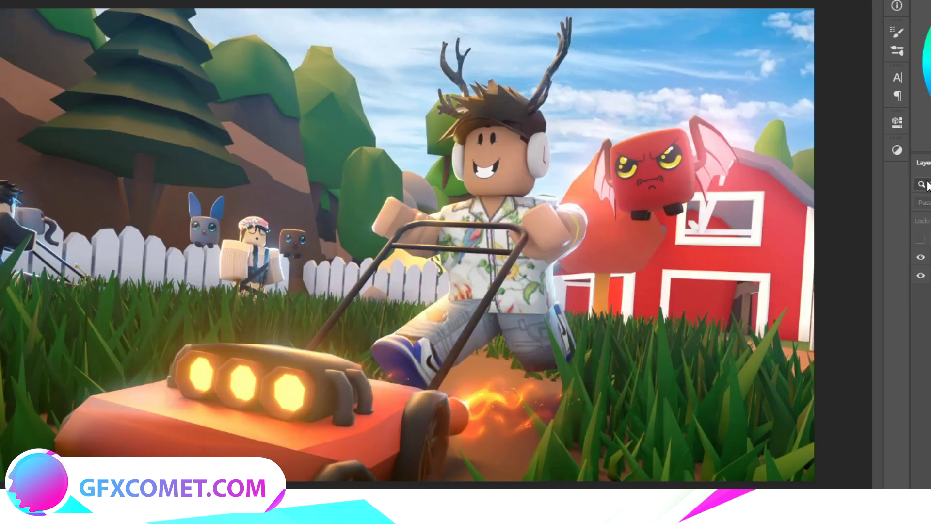
left_click(922, 241)
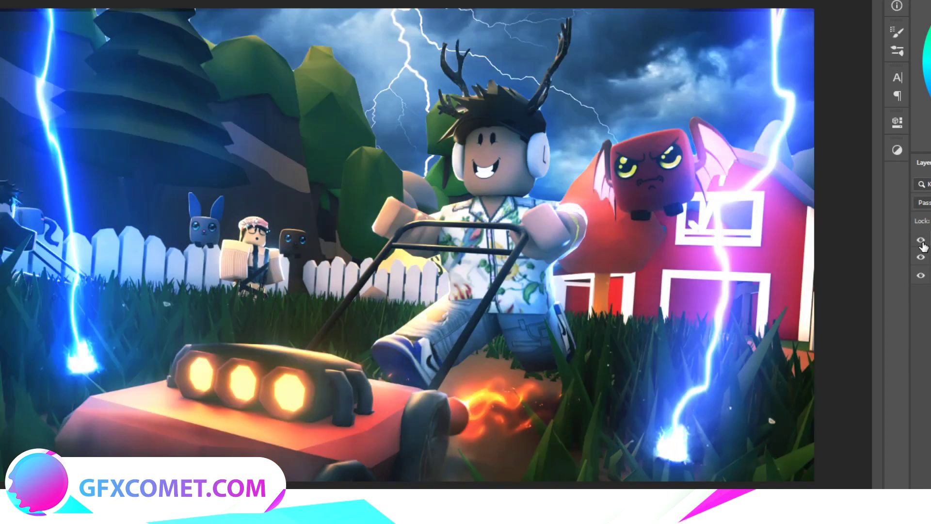